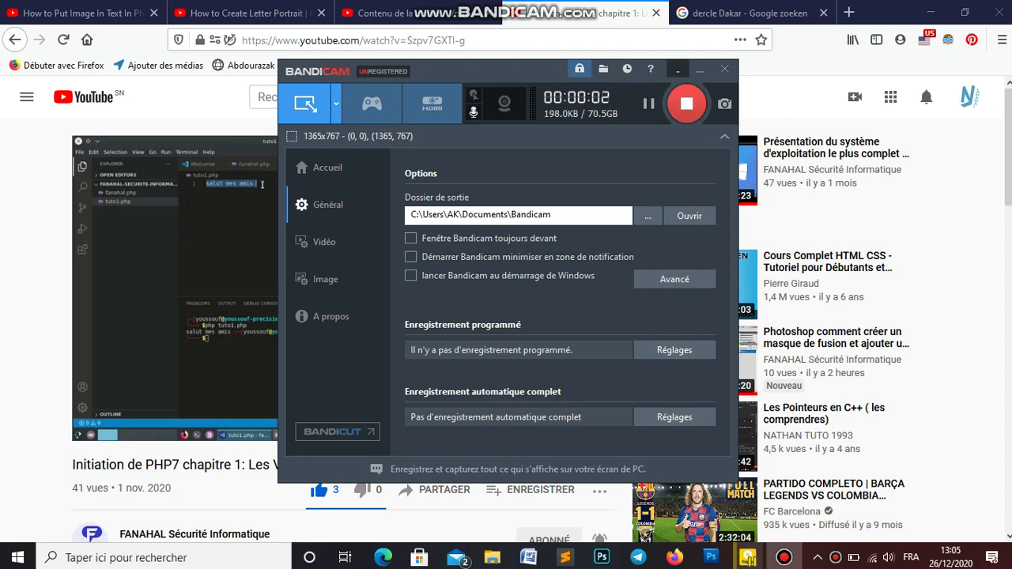
Minimize Bandicam and switch to the Angela.jpg composite in Photoshop
click(678, 69)
click(711, 558)
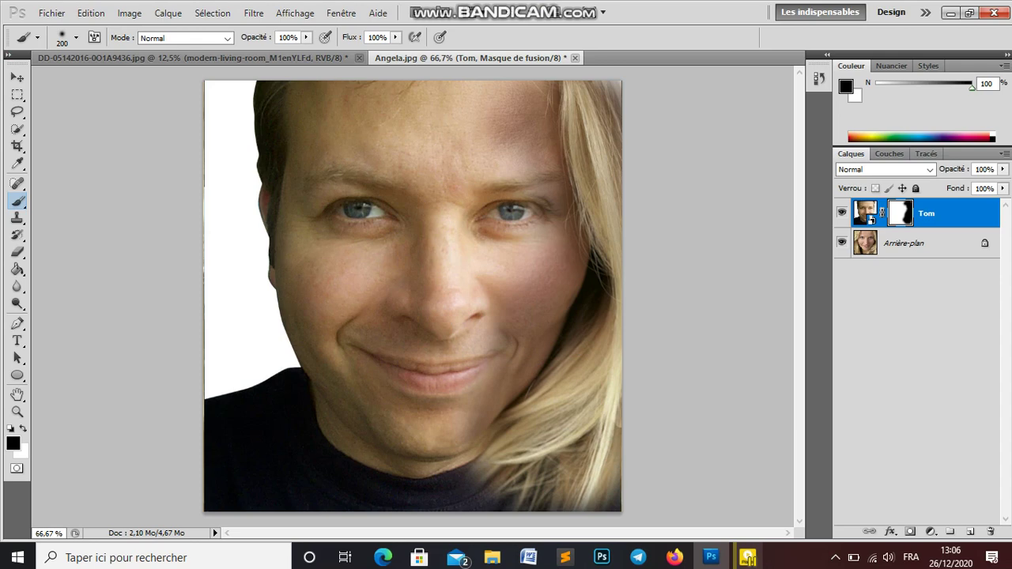
click(841, 212)
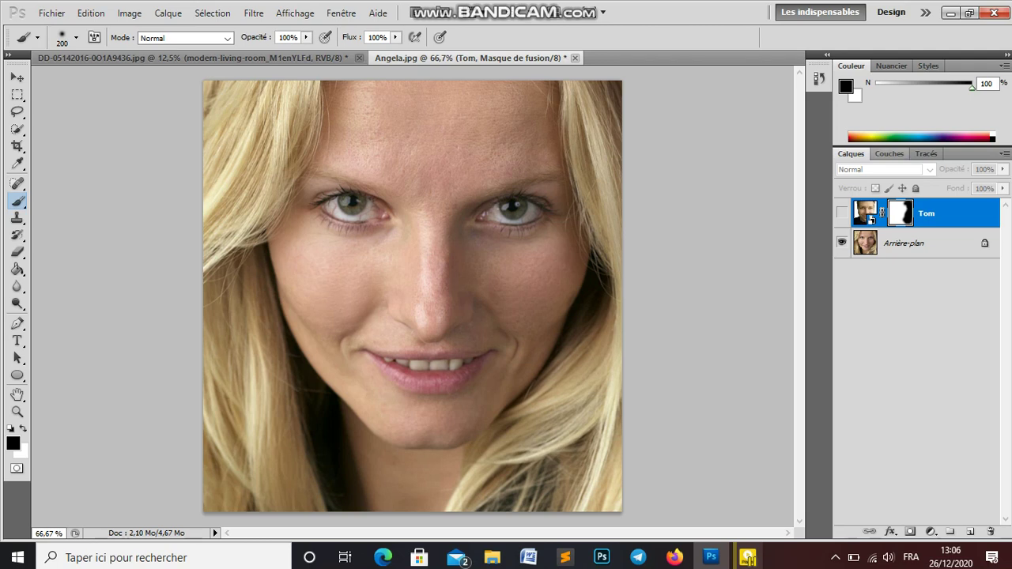
click(842, 213)
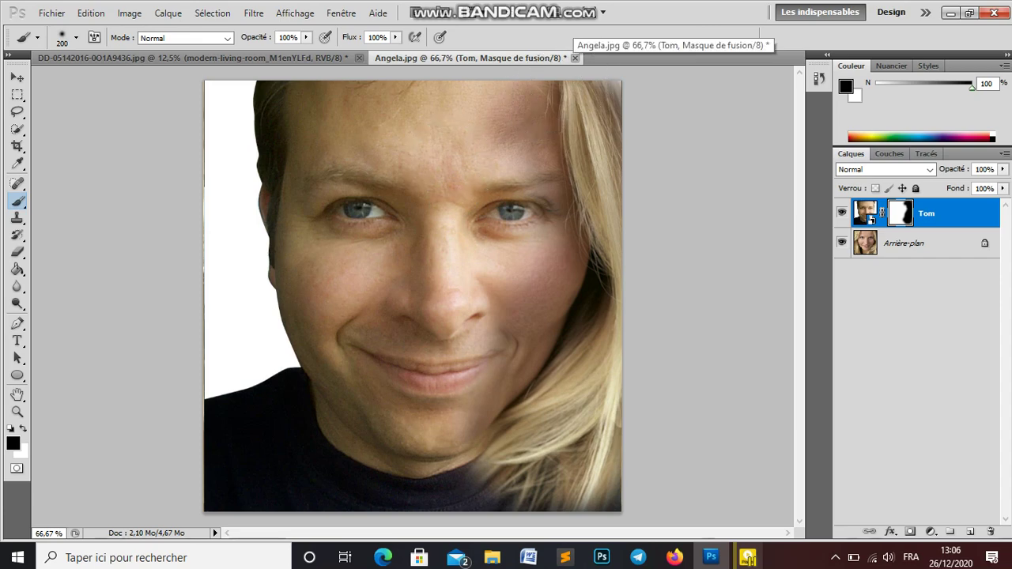
Close Angela.jpg without saving, then briefly show and hide the Bandicam recorder
key(ctrl+q)
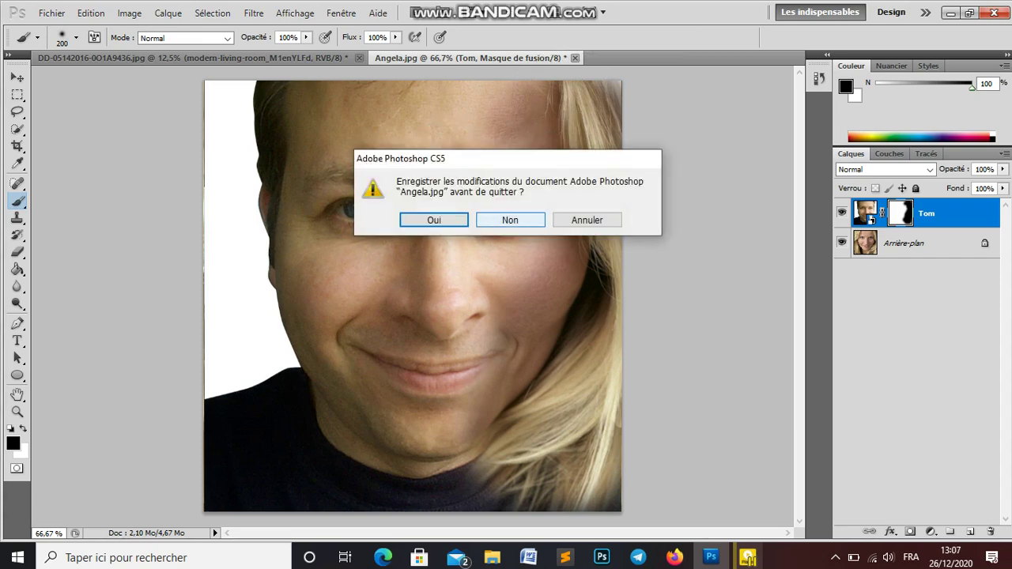
key(n)
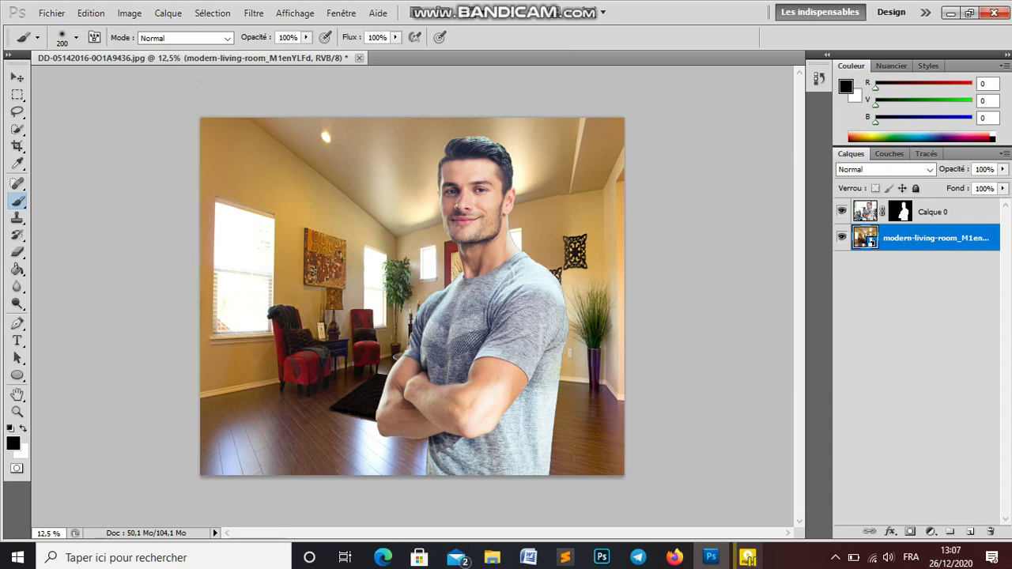
click(835, 557)
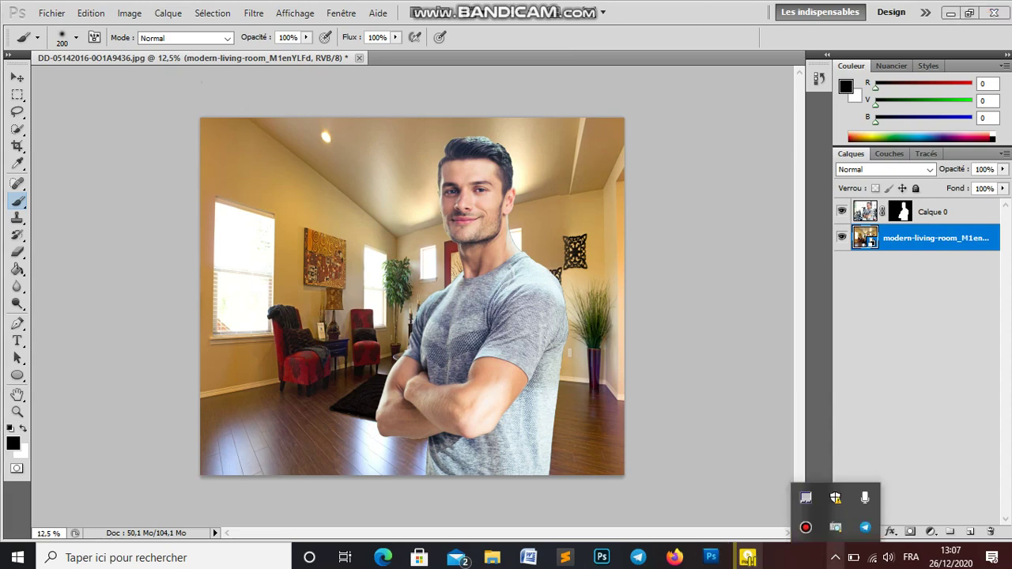
click(805, 527)
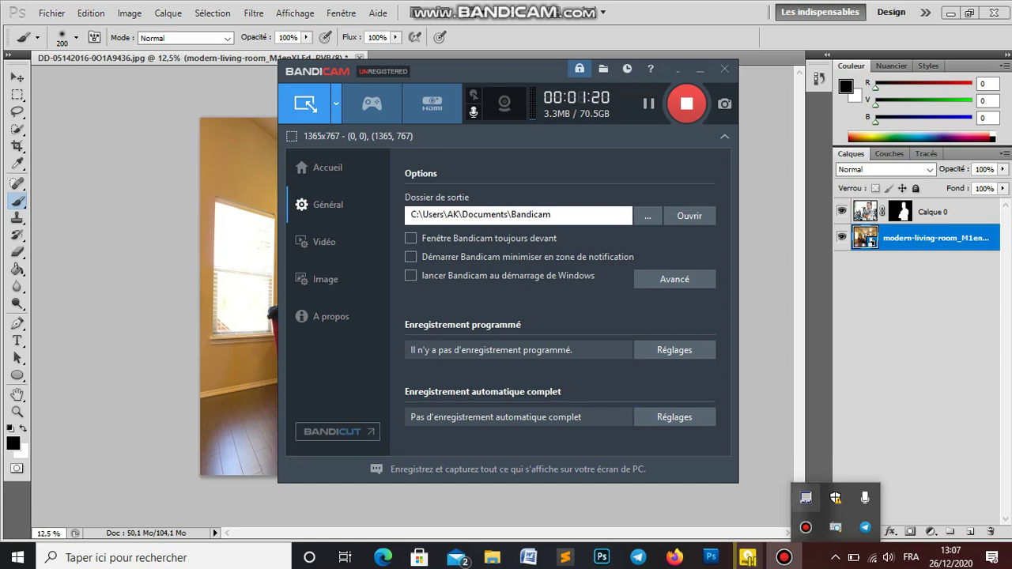
click(678, 69)
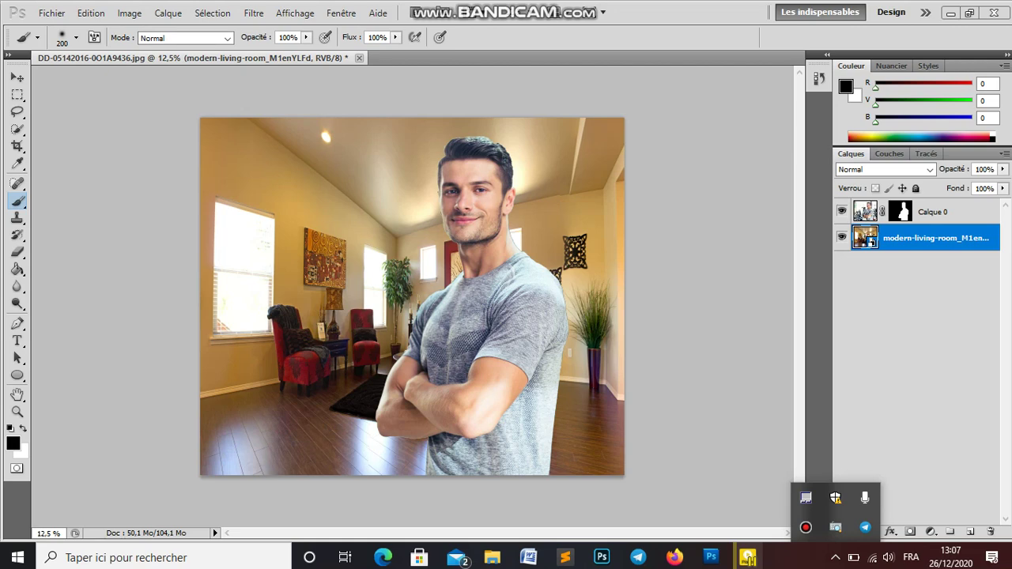
click(52, 13)
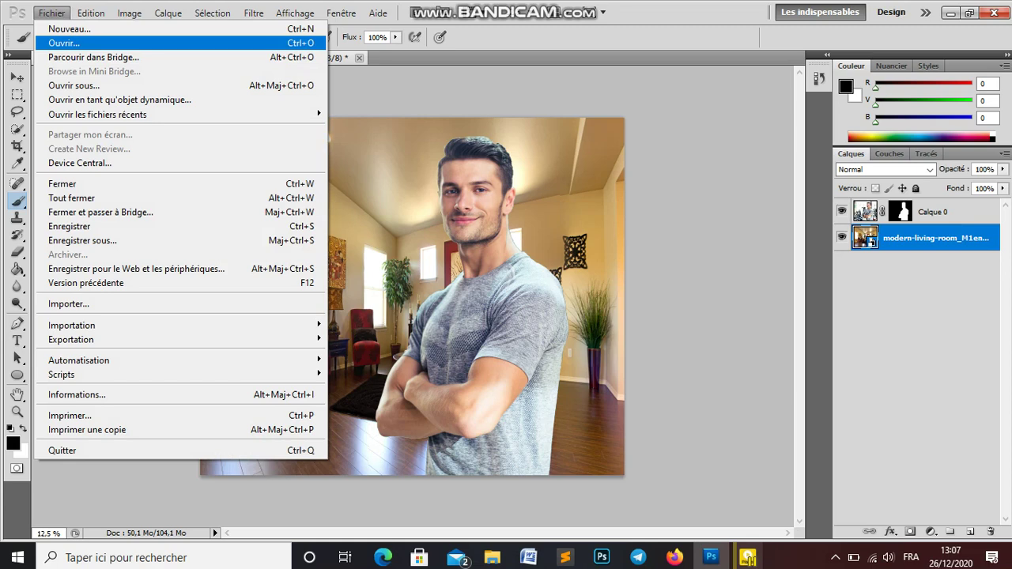
Open Angela.jpg via Fichier > Ouvrir, discarding its embedded colour profile
click(63, 43)
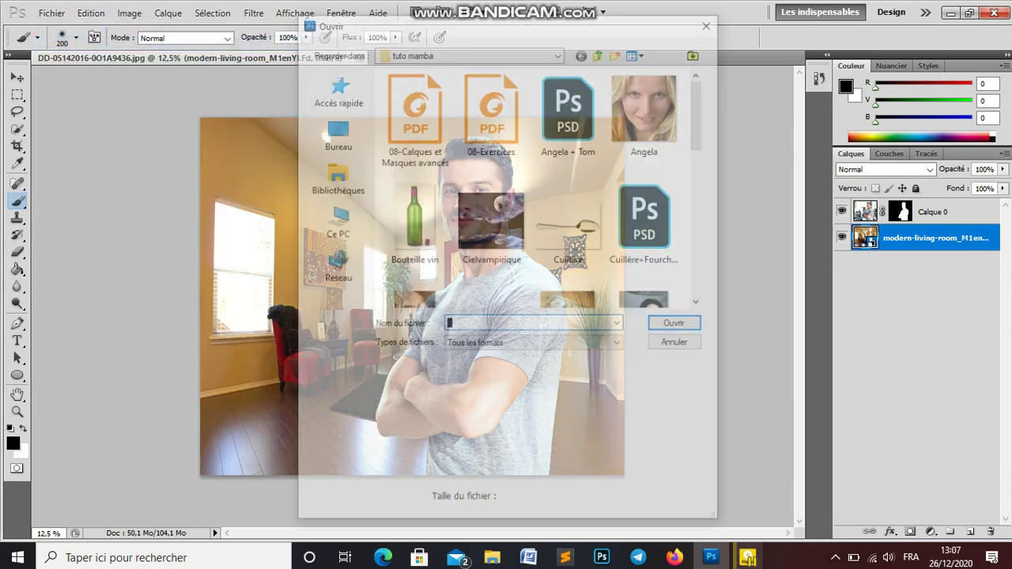
click(647, 110)
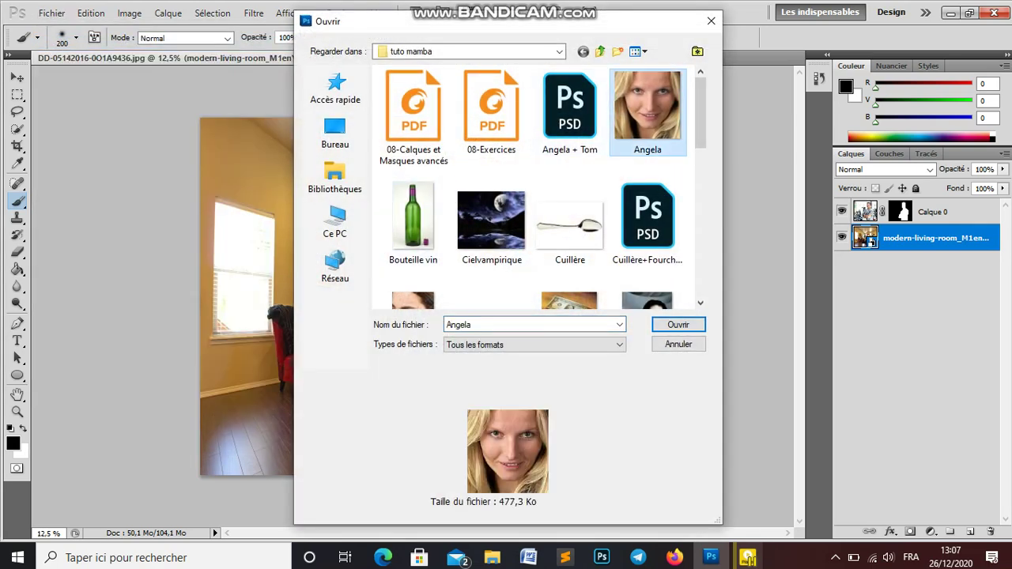
click(678, 324)
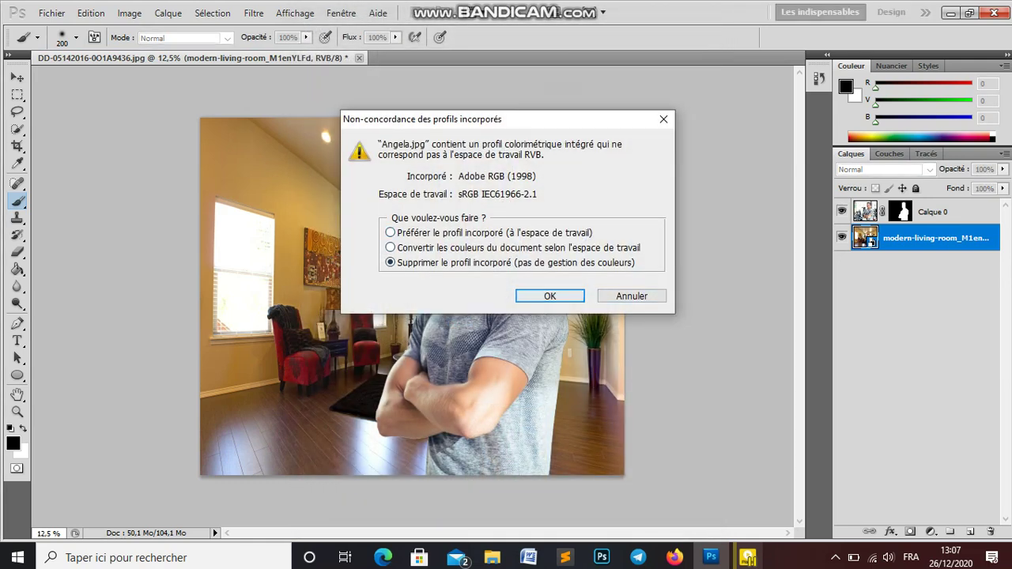
key(Return)
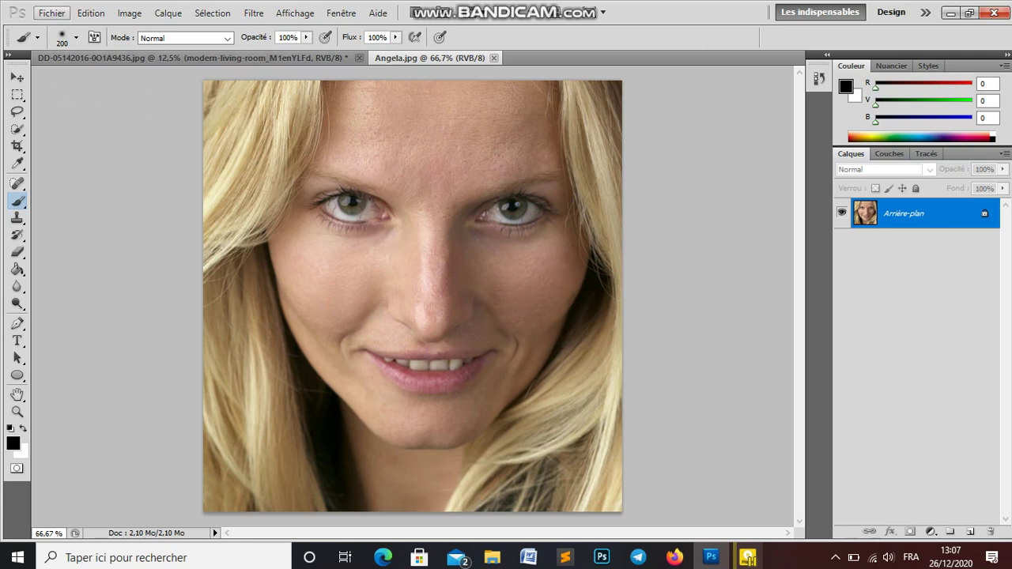
Place the Tom photo into Angela.jpg using Fichier > Importer
click(52, 12)
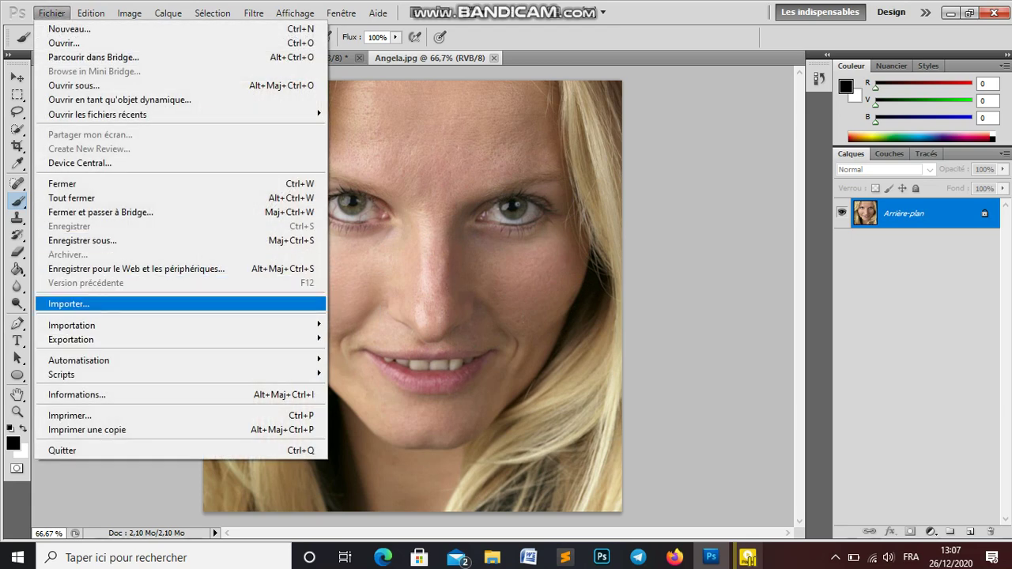
click(69, 304)
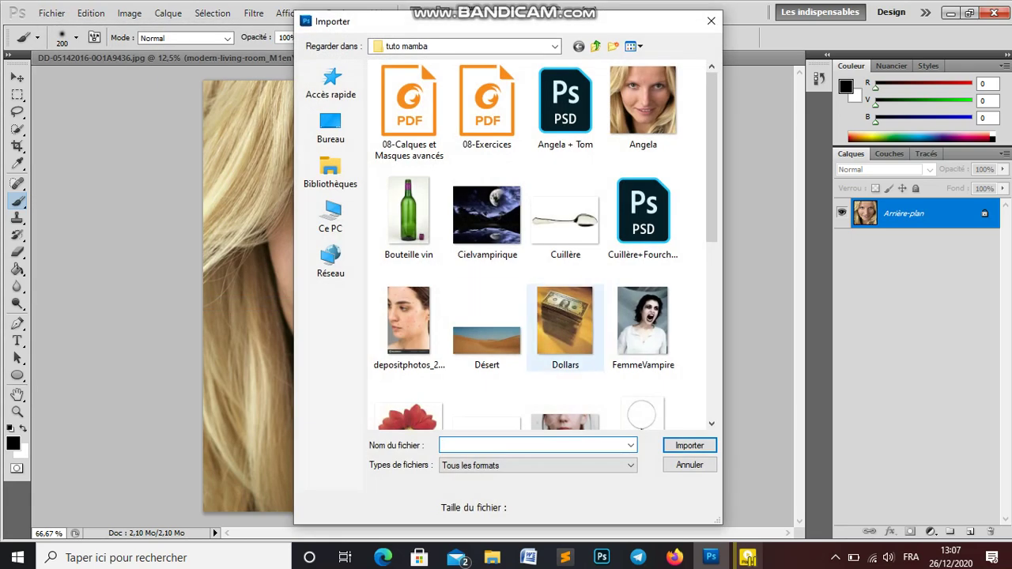
scroll(538, 245, down, 2)
scroll(538, 245, down, 2)
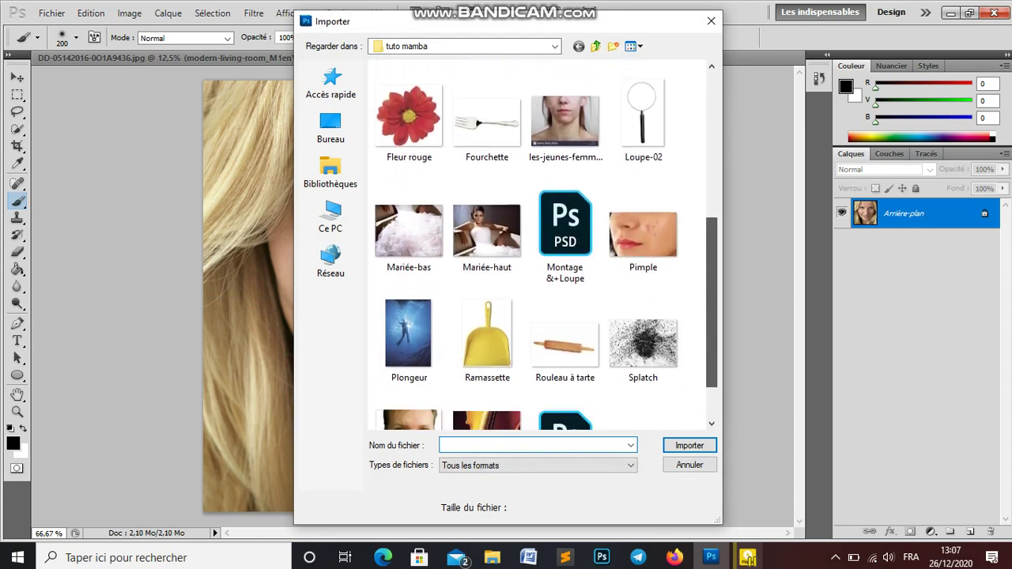
scroll(487, 380, down, 1)
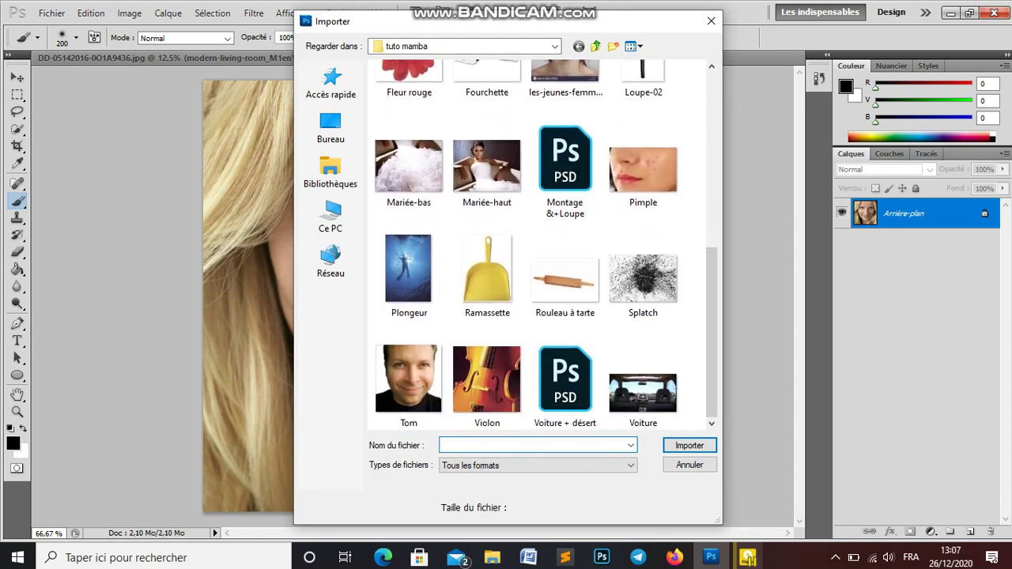
click(408, 380)
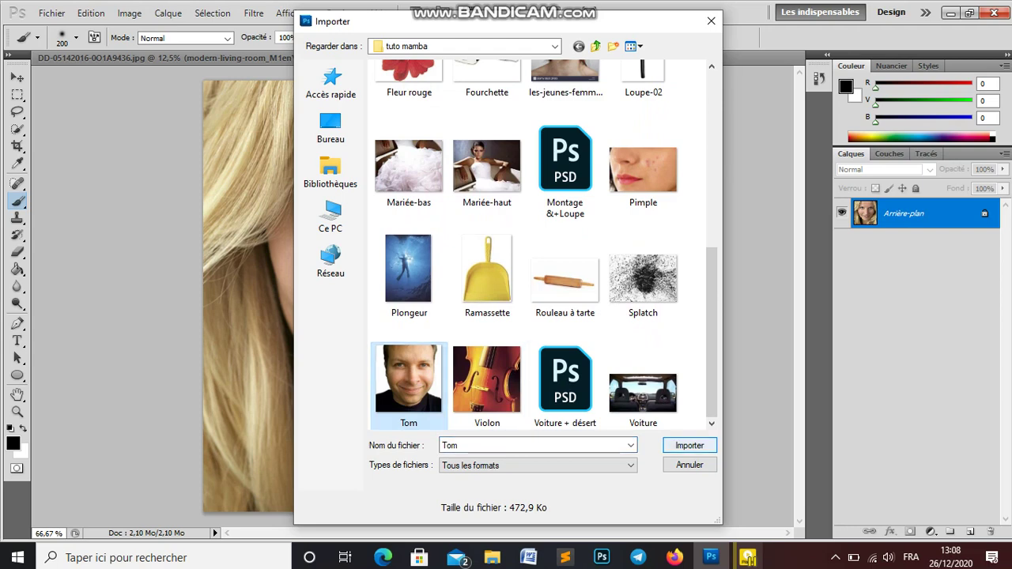
click(689, 445)
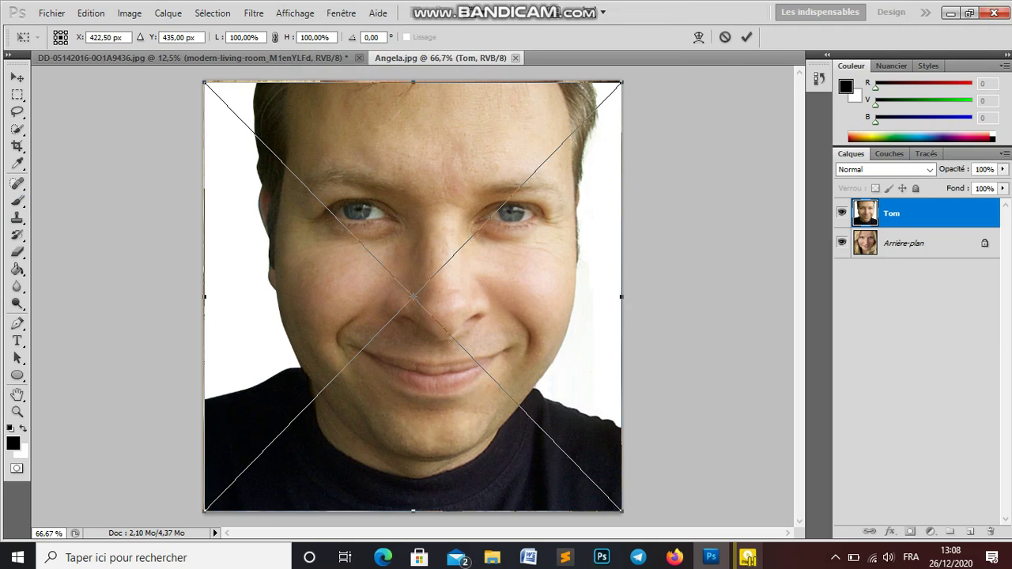
Nudge the placed Tom image up, stretch its bottom slightly, and commit the placement
key(Up)
key(Up)
key(Up)
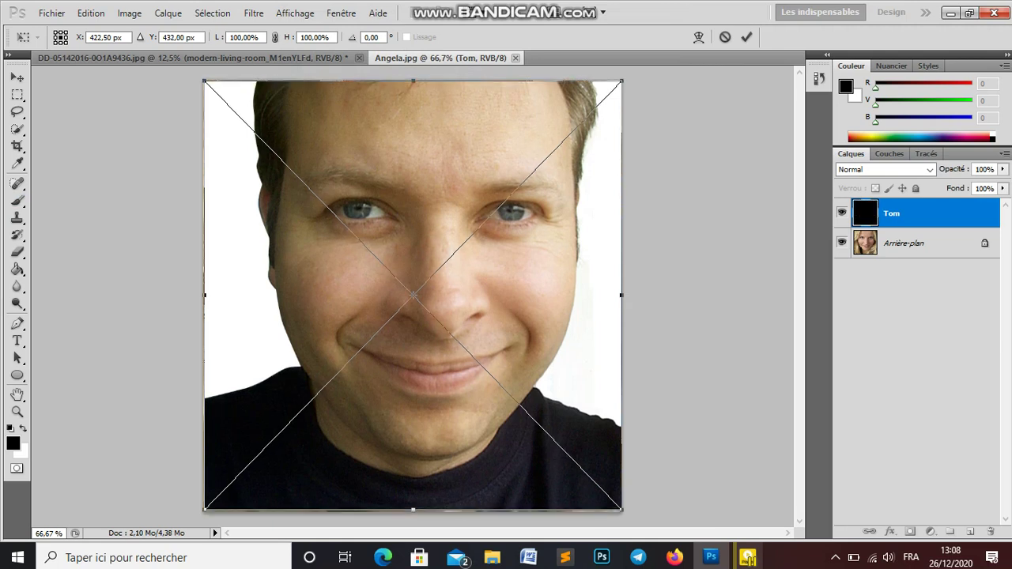
key(Up)
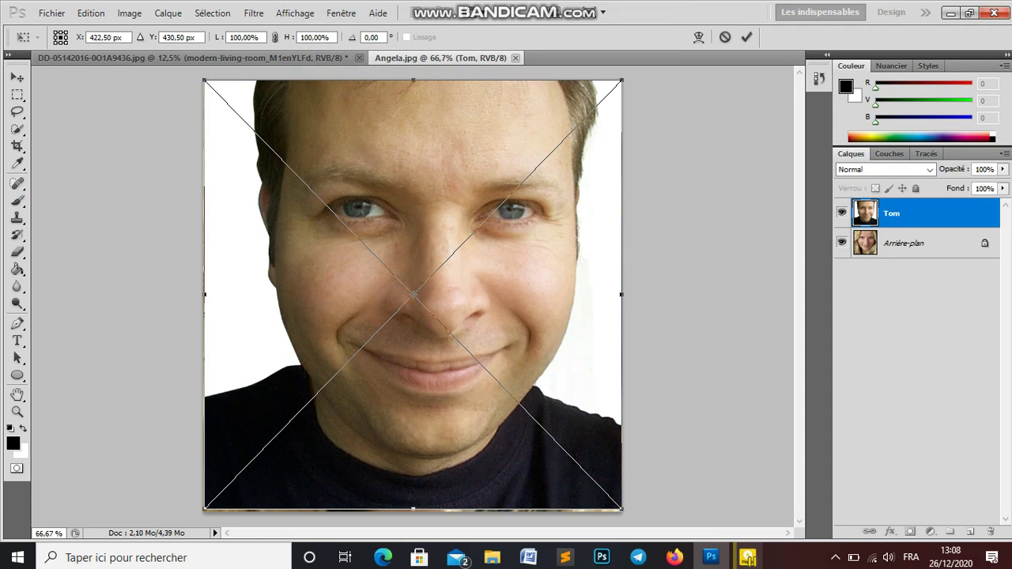
drag(413, 509, 413, 512)
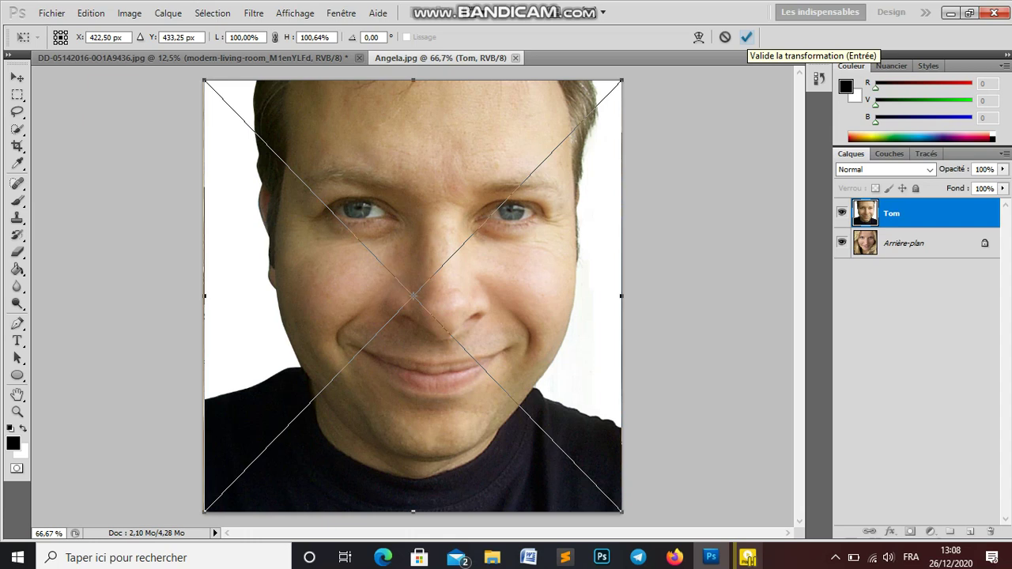
key(b)
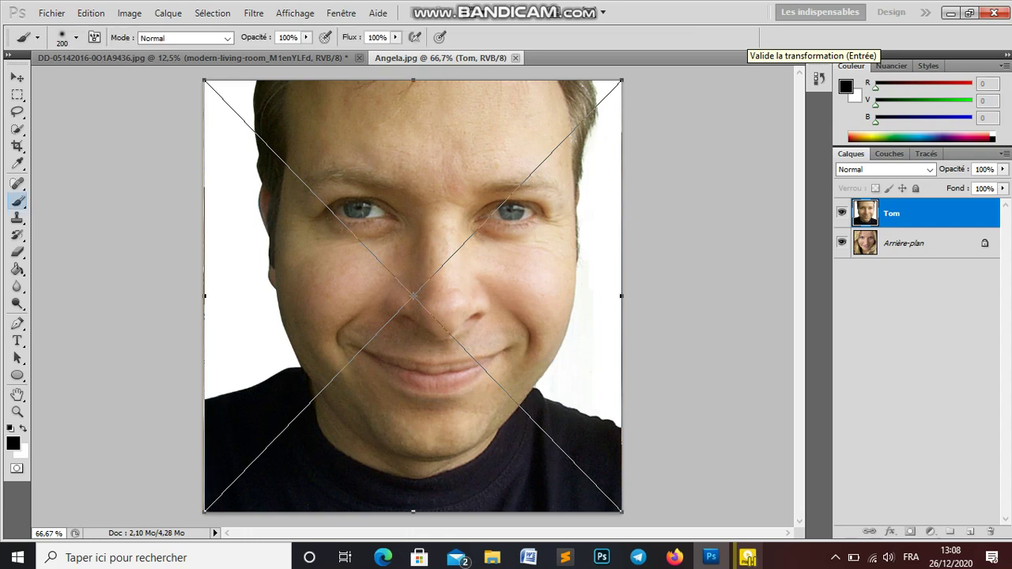
key(Return)
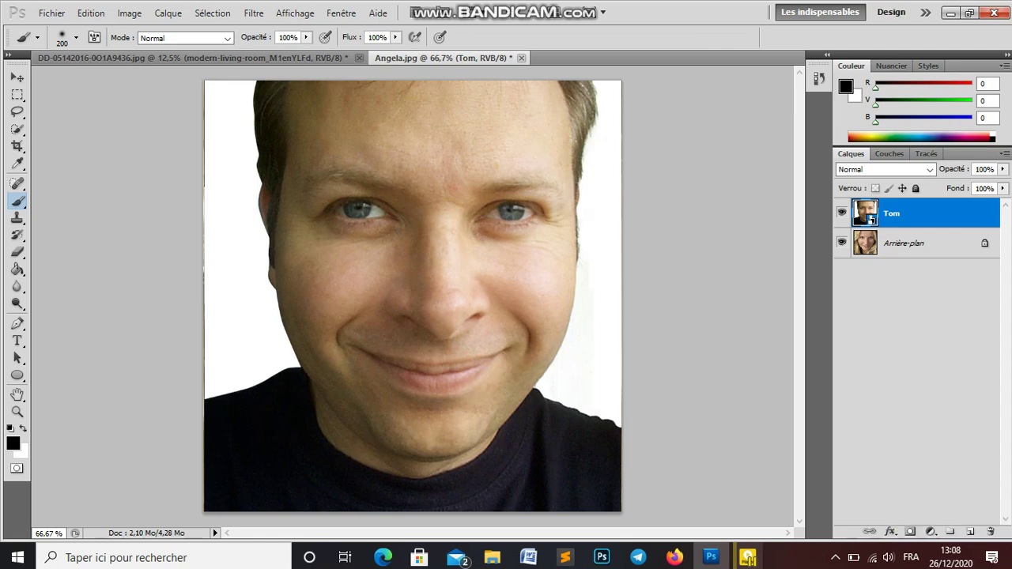
Add a white layer mask to the Tom layer and prepare a 200 px, 0% hardness brush
click(909, 533)
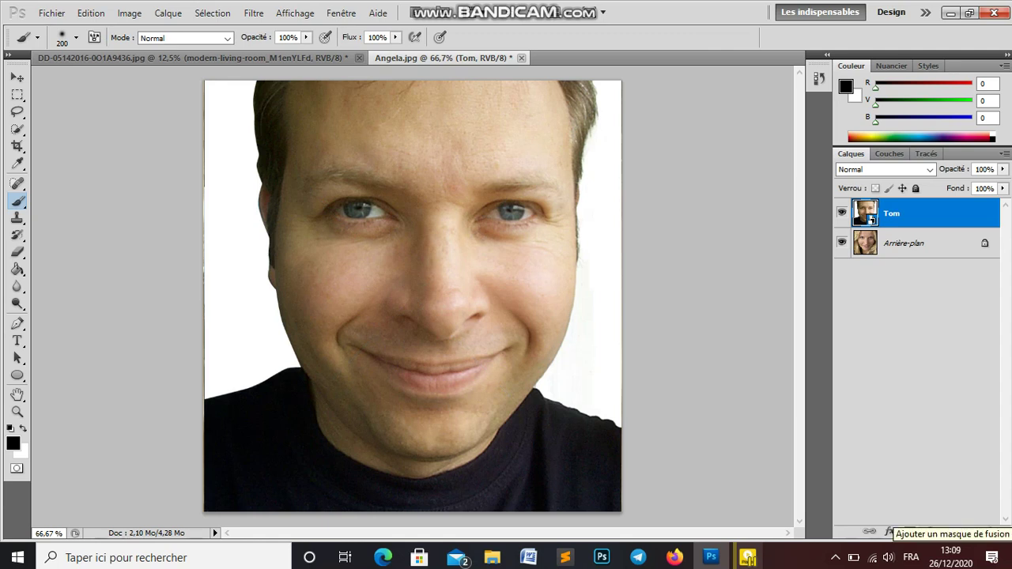
click(909, 533)
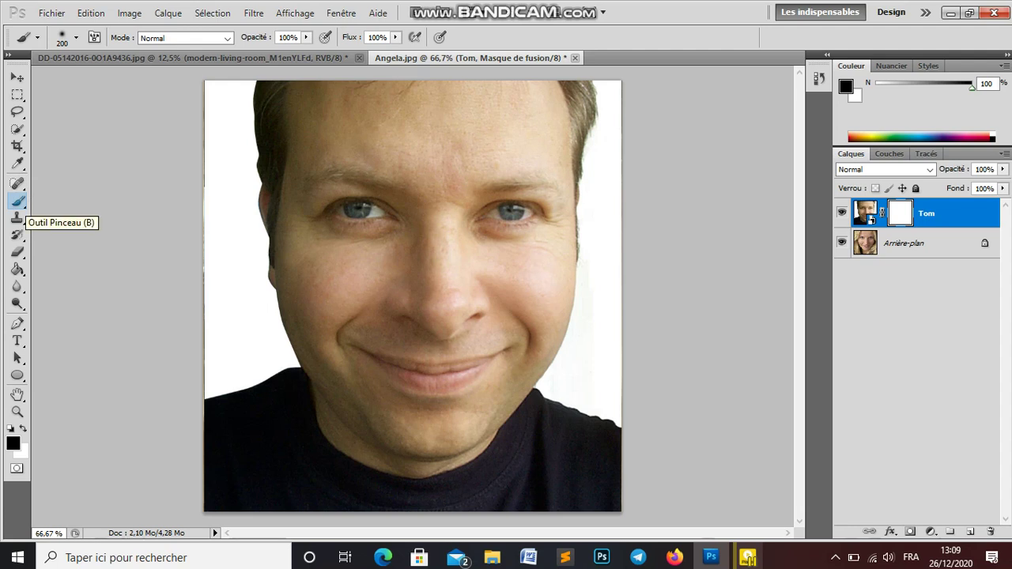
right_click(17, 202)
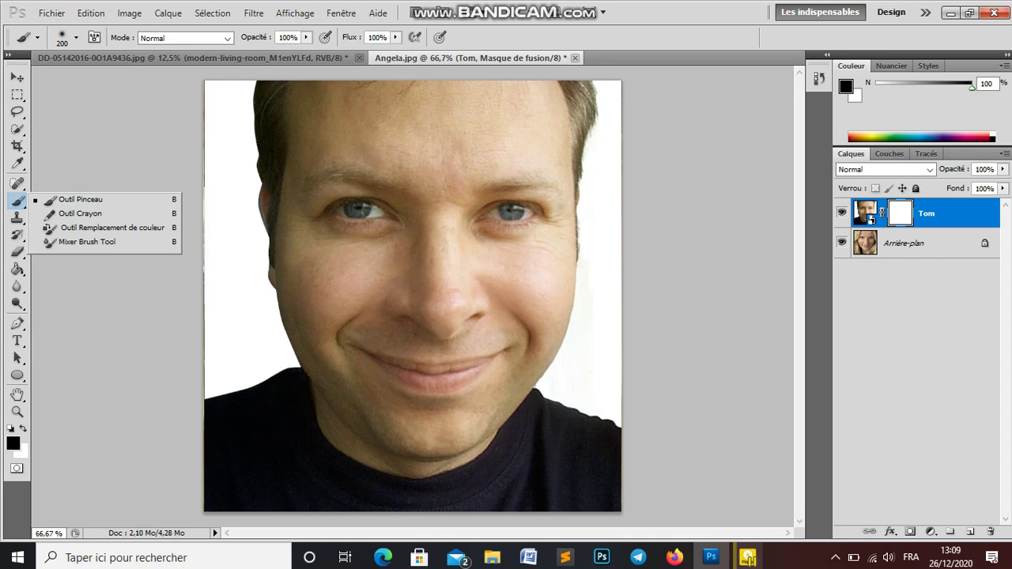
click(76, 38)
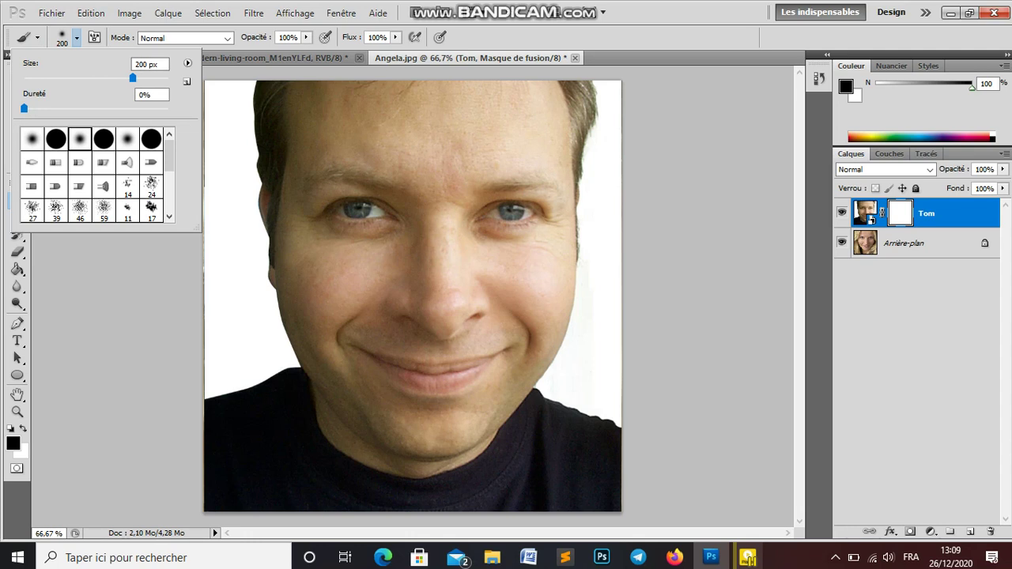
Paint black on the mask along the top-right and top-left edges, revealing Angela's blonde hair
key(Return)
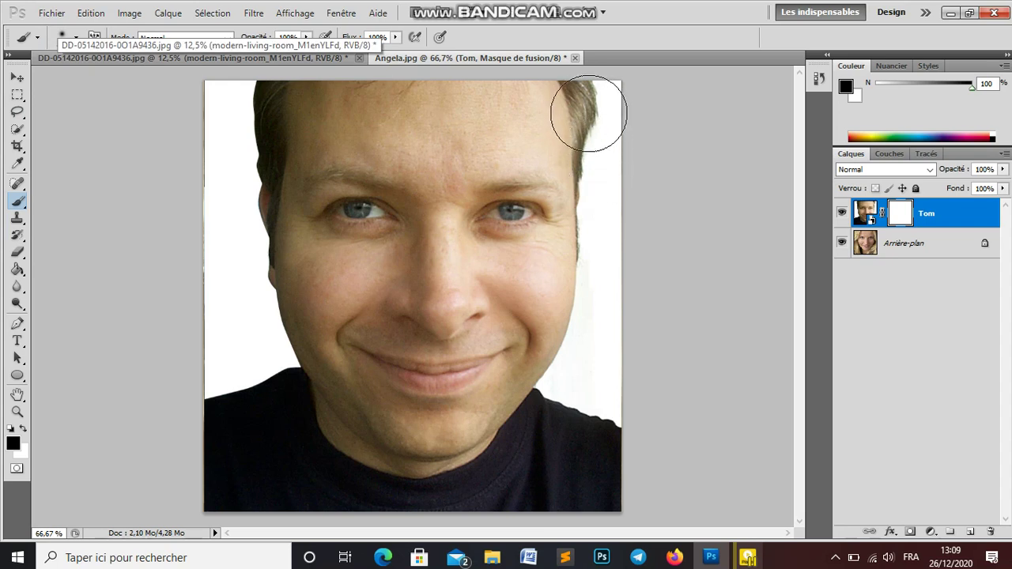
mouse_move(590, 114)
mouse_down()
mouse_move(598, 109)
mouse_move(603, 151)
mouse_move(593, 232)
mouse_move(605, 242)
mouse_move(576, 410)
mouse_move(583, 397)
mouse_move(554, 448)
mouse_move(563, 482)
mouse_move(577, 423)
mouse_move(585, 468)
mouse_move(553, 484)
mouse_move(545, 476)
mouse_move(577, 440)
mouse_move(599, 463)
mouse_move(592, 479)
mouse_move(522, 427)
mouse_move(522, 474)
mouse_move(568, 421)
mouse_move(576, 384)
mouse_move(563, 455)
mouse_move(535, 488)
mouse_move(592, 372)
mouse_move(597, 326)
mouse_move(609, 343)
mouse_move(606, 306)
mouse_move(594, 355)
mouse_move(614, 321)
mouse_move(574, 396)
mouse_move(544, 419)
mouse_move(562, 474)
mouse_move(560, 464)
mouse_up()
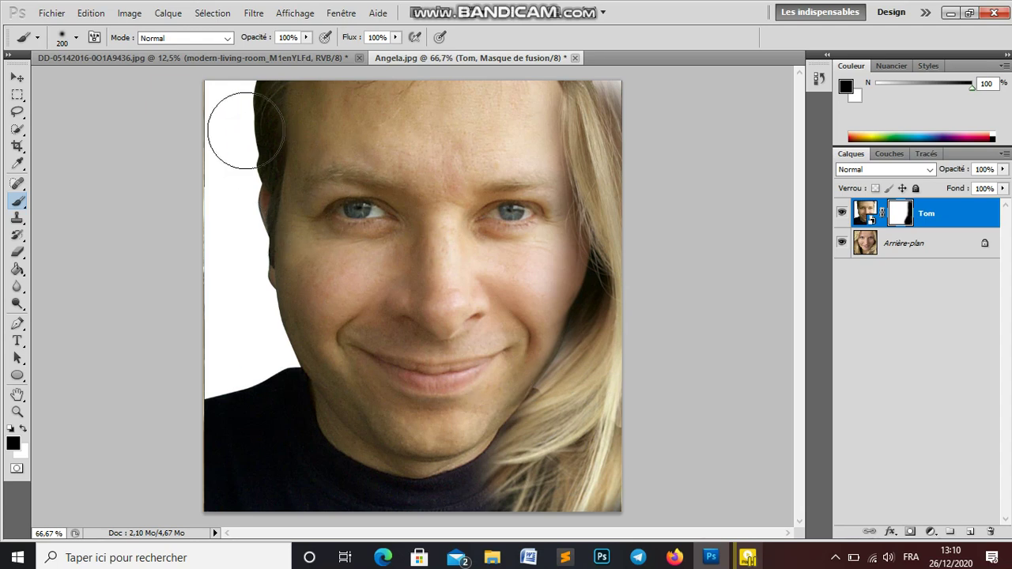
mouse_move(245, 128)
mouse_down()
mouse_move(233, 102)
mouse_move(237, 328)
mouse_move(251, 368)
mouse_move(246, 348)
mouse_move(265, 320)
mouse_move(260, 362)
mouse_move(271, 396)
mouse_move(231, 361)
mouse_move(251, 384)
mouse_move(255, 432)
mouse_move(303, 484)
mouse_move(245, 450)
mouse_move(229, 475)
mouse_move(241, 467)
mouse_move(254, 395)
mouse_move(312, 467)
mouse_move(260, 407)
mouse_move(231, 309)
mouse_move(235, 261)
mouse_move(276, 395)
mouse_move(257, 317)
mouse_move(253, 130)
mouse_move(407, 118)
mouse_move(310, 115)
mouse_move(277, 119)
mouse_move(508, 113)
mouse_move(563, 133)
mouse_move(524, 108)
mouse_up()
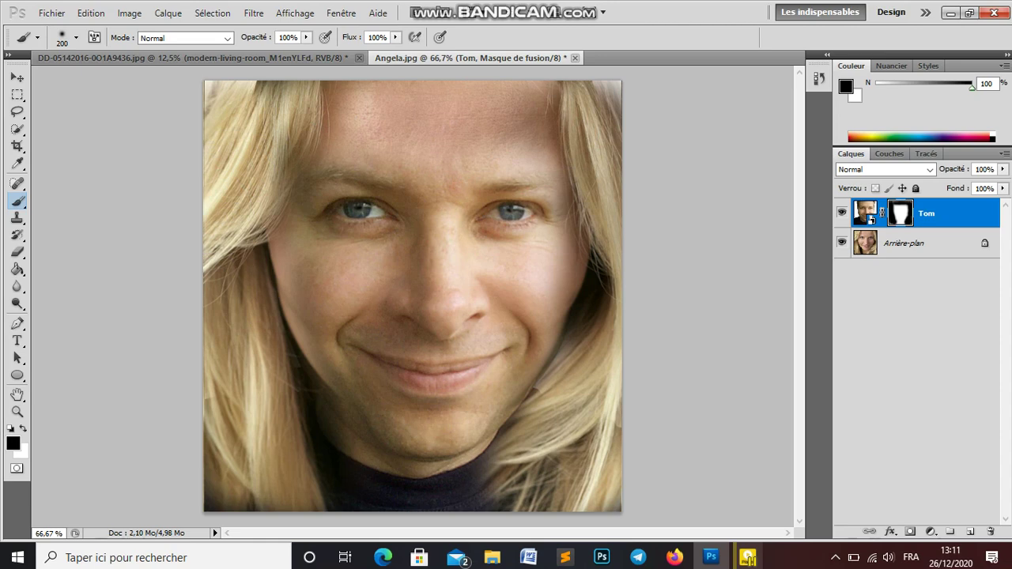
Reveal more hair at top left and down the right side, fixing the patch beside the right cheek
drag(218, 101, 242, 174)
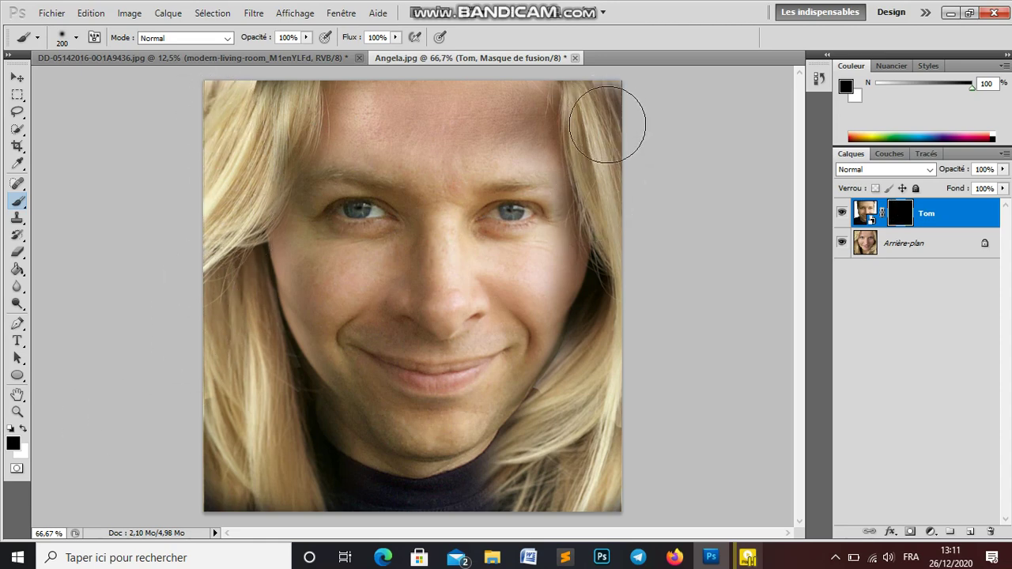
mouse_move(607, 123)
mouse_down()
mouse_move(622, 269)
mouse_move(592, 430)
mouse_move(535, 514)
mouse_move(565, 525)
mouse_move(595, 479)
mouse_up()
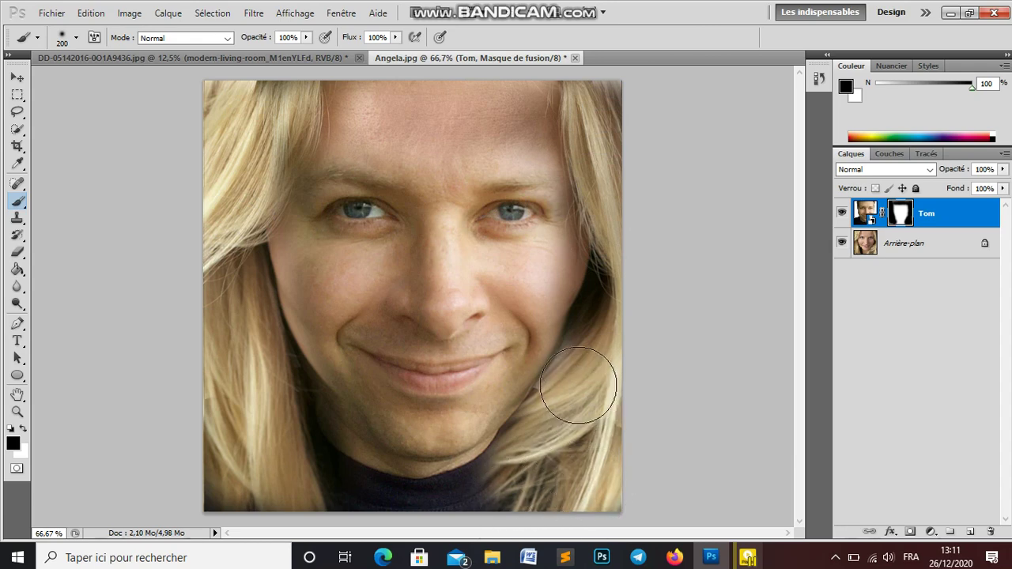
drag(578, 386, 565, 370)
key(ctrl+z)
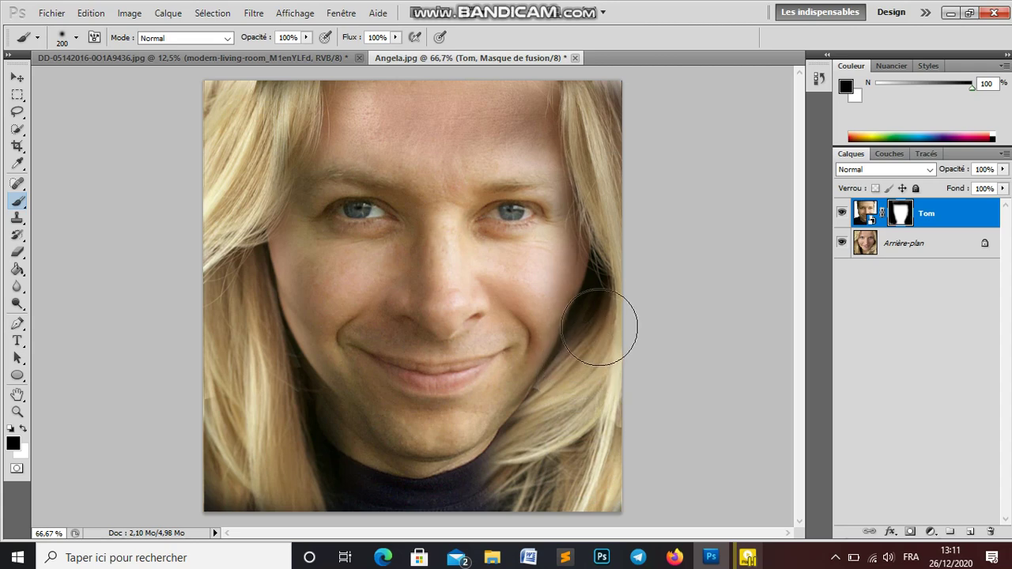
drag(599, 327, 598, 372)
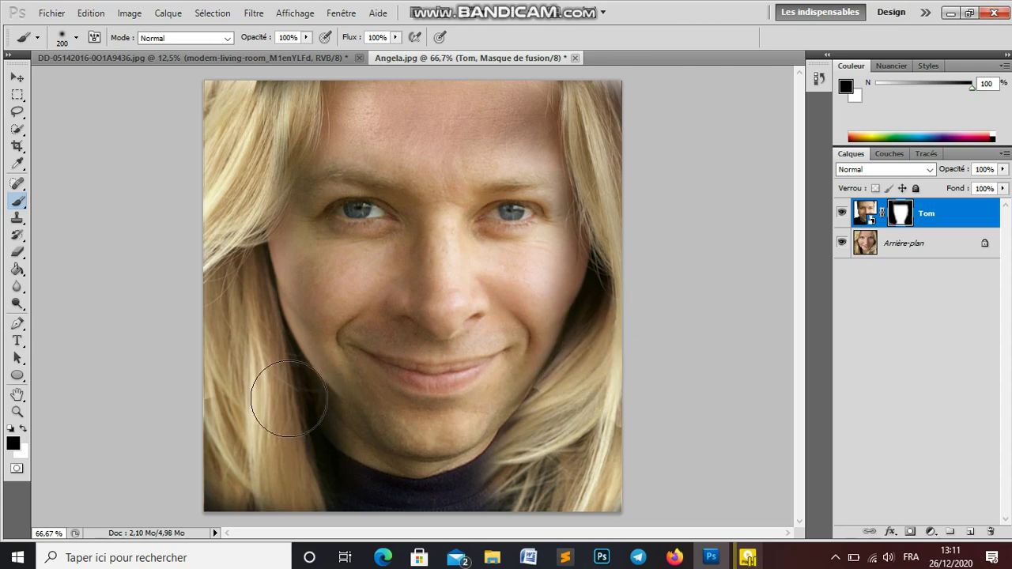
mouse_move(289, 400)
mouse_down()
mouse_move(260, 361)
mouse_move(271, 417)
mouse_up()
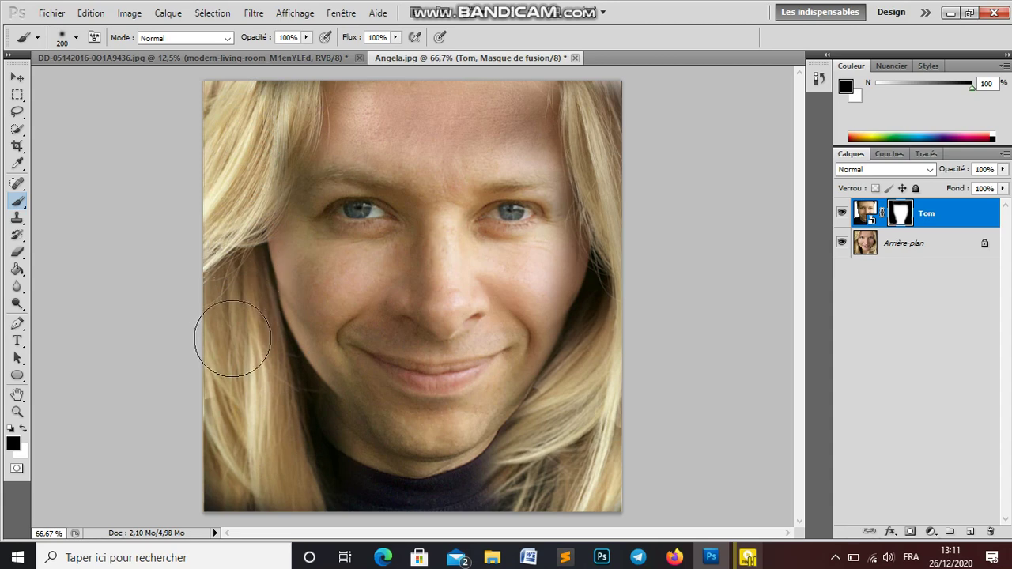
Blend hair down the left side and around chin and neck, then open Bandicam from the tray
drag(233, 338, 268, 450)
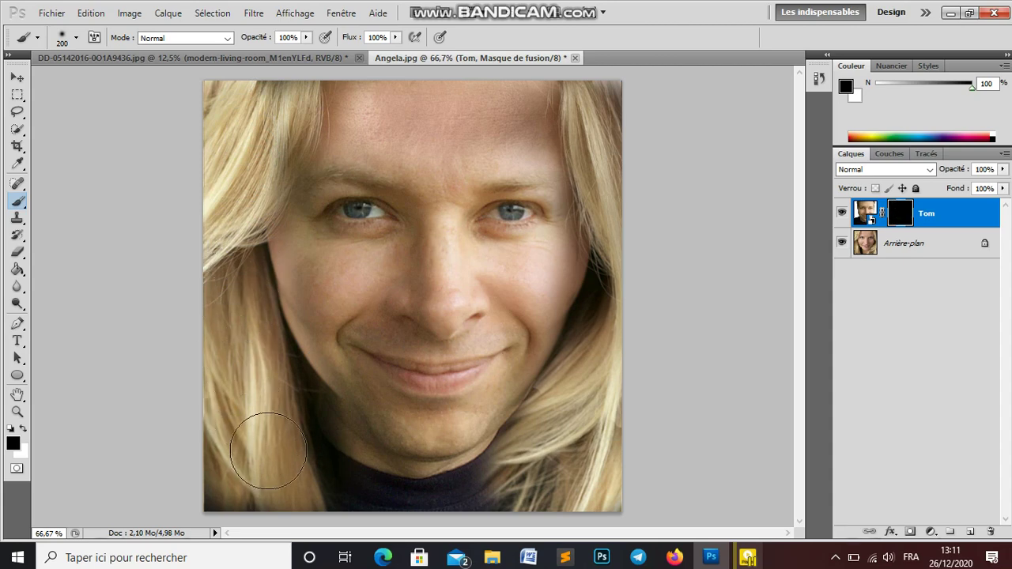
mouse_move(268, 450)
mouse_down()
mouse_move(378, 486)
mouse_move(563, 476)
mouse_move(519, 479)
mouse_up()
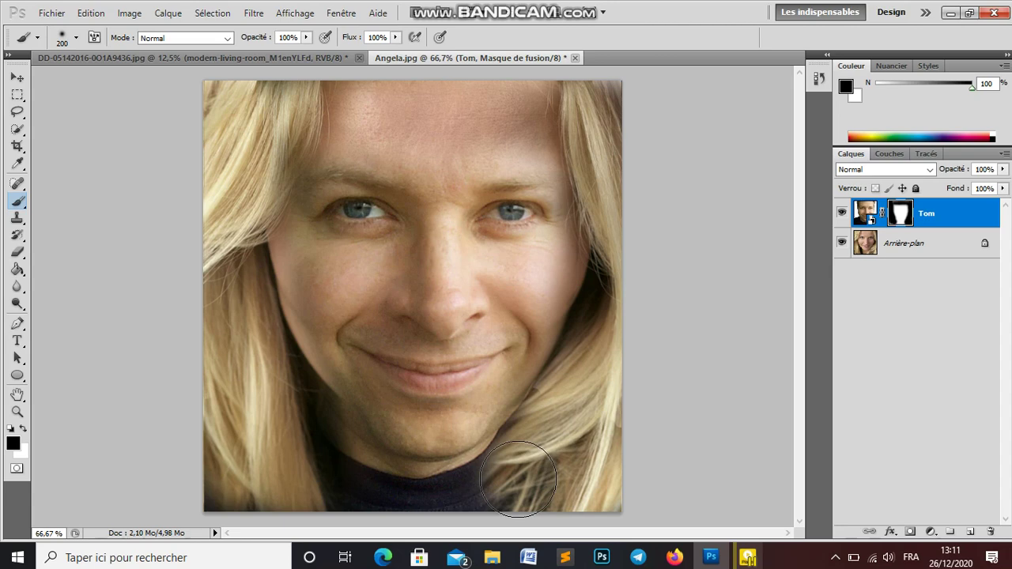
mouse_move(518, 479)
mouse_down()
mouse_move(556, 469)
mouse_move(577, 414)
mouse_move(577, 368)
mouse_move(603, 339)
mouse_move(610, 311)
mouse_move(583, 389)
mouse_move(576, 474)
mouse_move(599, 486)
mouse_move(533, 476)
mouse_up()
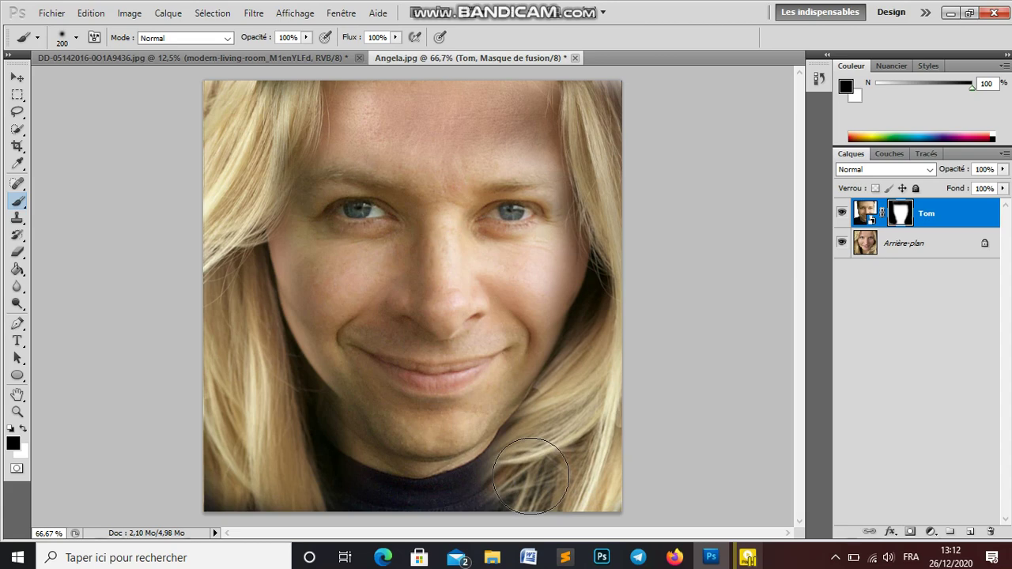
mouse_move(531, 476)
mouse_down()
mouse_move(493, 506)
mouse_move(546, 485)
mouse_move(553, 440)
mouse_move(541, 484)
mouse_move(485, 509)
mouse_move(339, 486)
mouse_move(314, 468)
mouse_move(322, 488)
mouse_move(304, 451)
mouse_up()
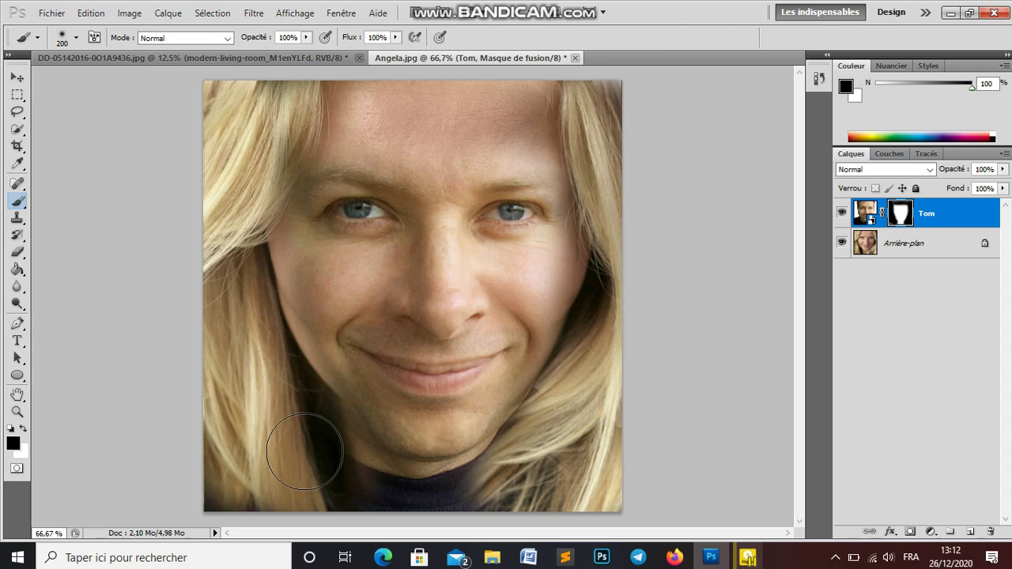
drag(304, 451, 334, 482)
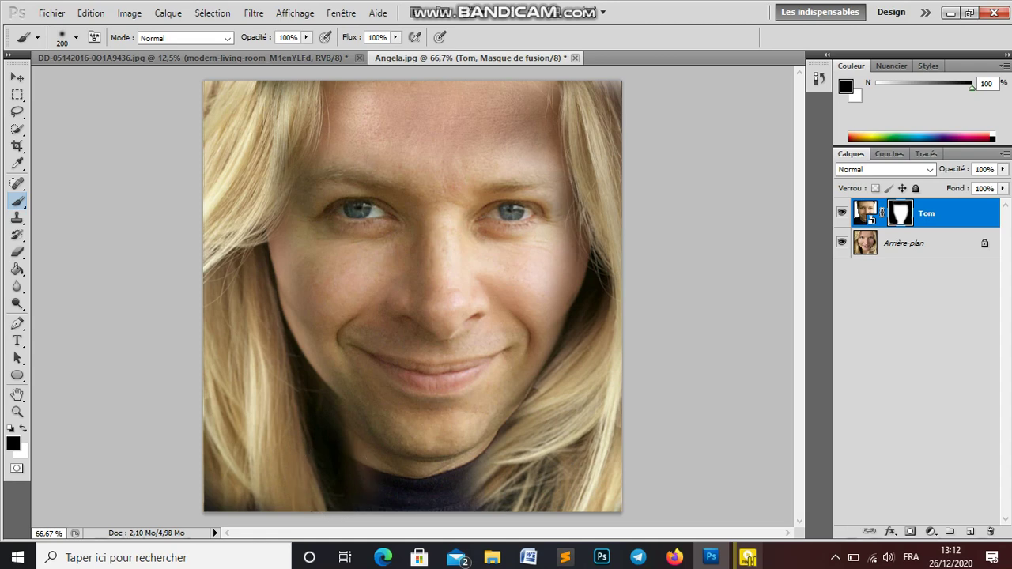
click(835, 557)
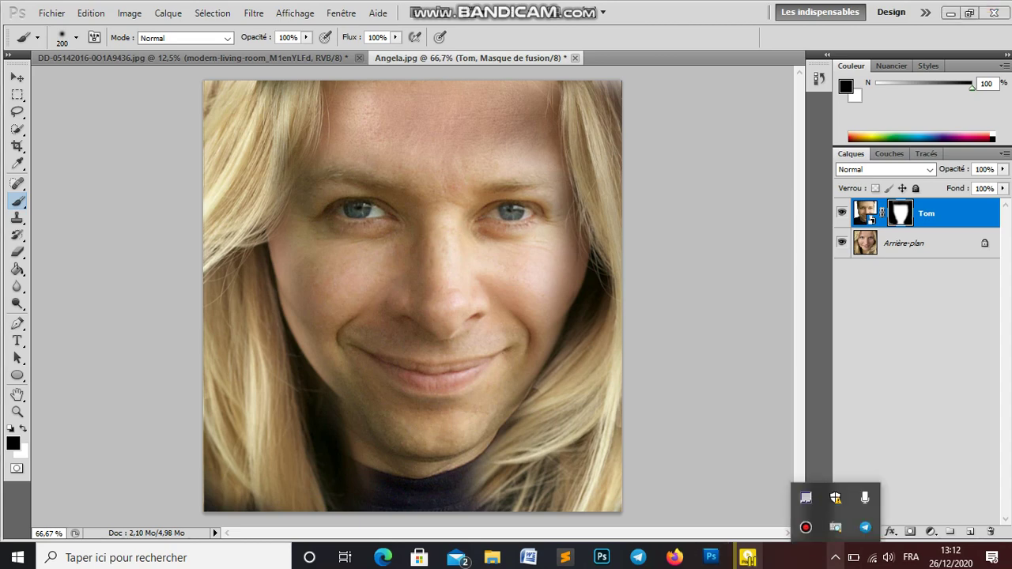
click(805, 528)
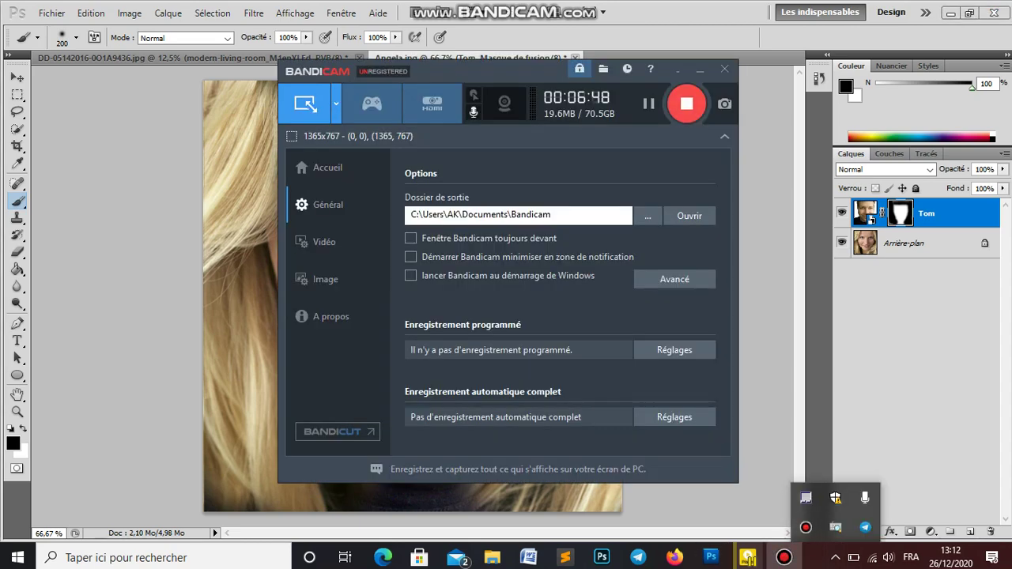